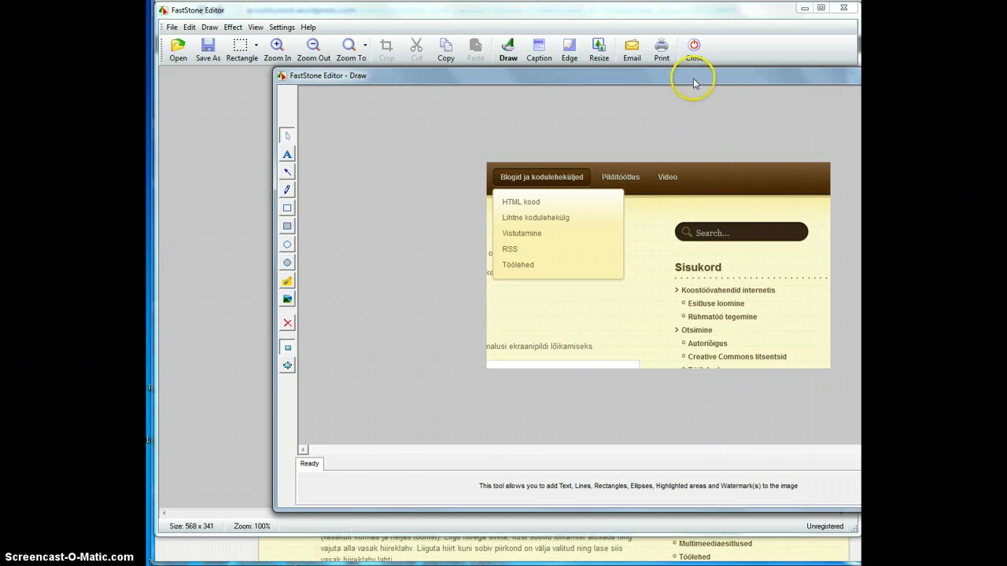
- Add a text box reading "Teksti lisamine" beside the HTML kood entry of the pictured drop-down menu
left_click_drag(694, 79, 571, 11)
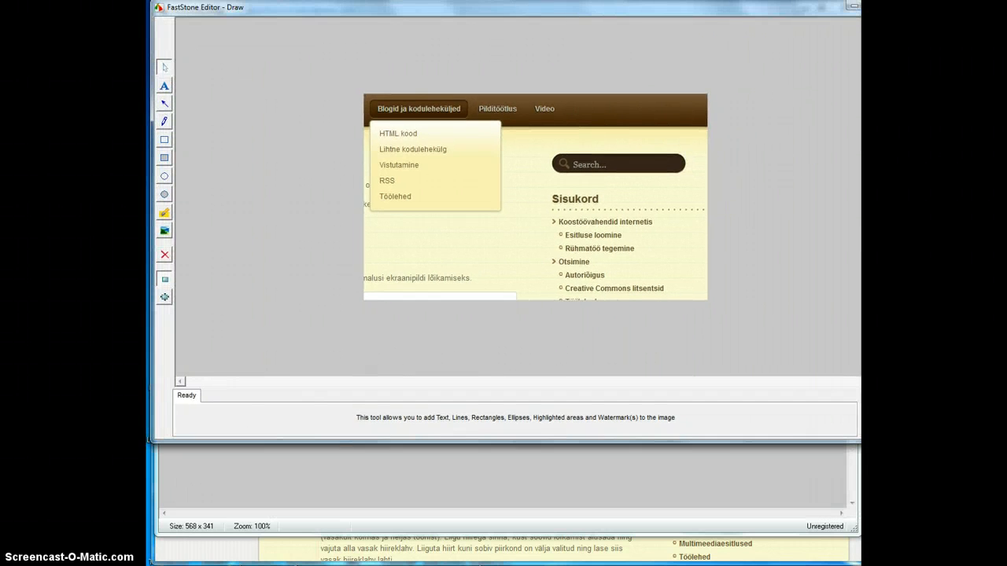
mouse_move(560, 442)
left_mouse_down()
mouse_move(568, 452)
mouse_move(551, 443)
mouse_move(553, 528)
left_mouse_up()
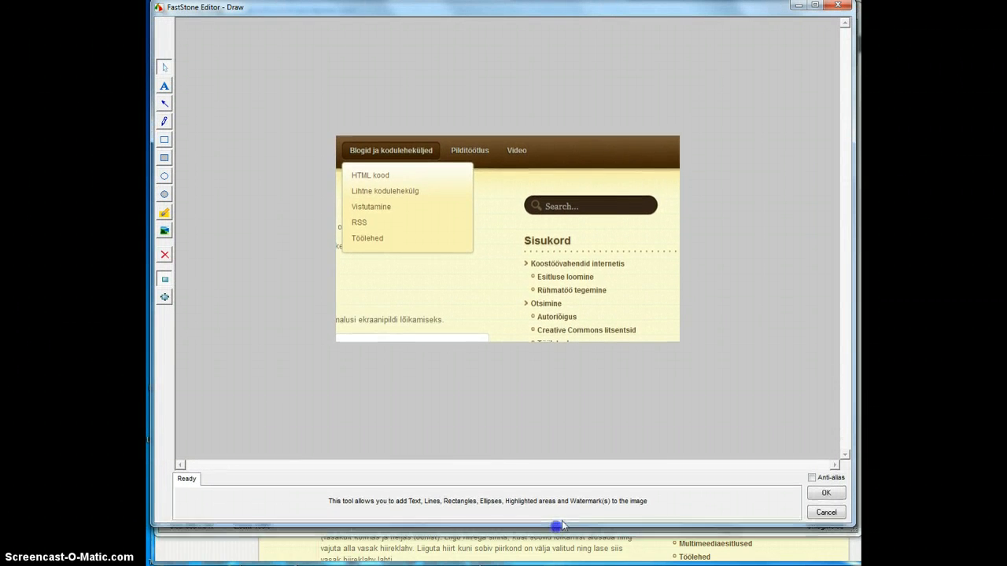
left_click(163, 86)
left_click(458, 169)
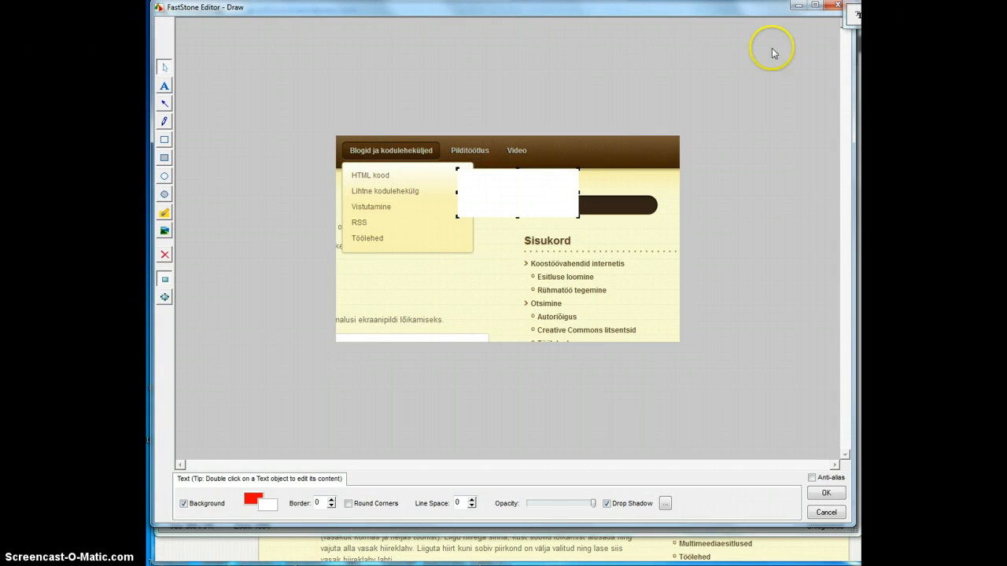
left_click_drag(856, 16, 541, 46)
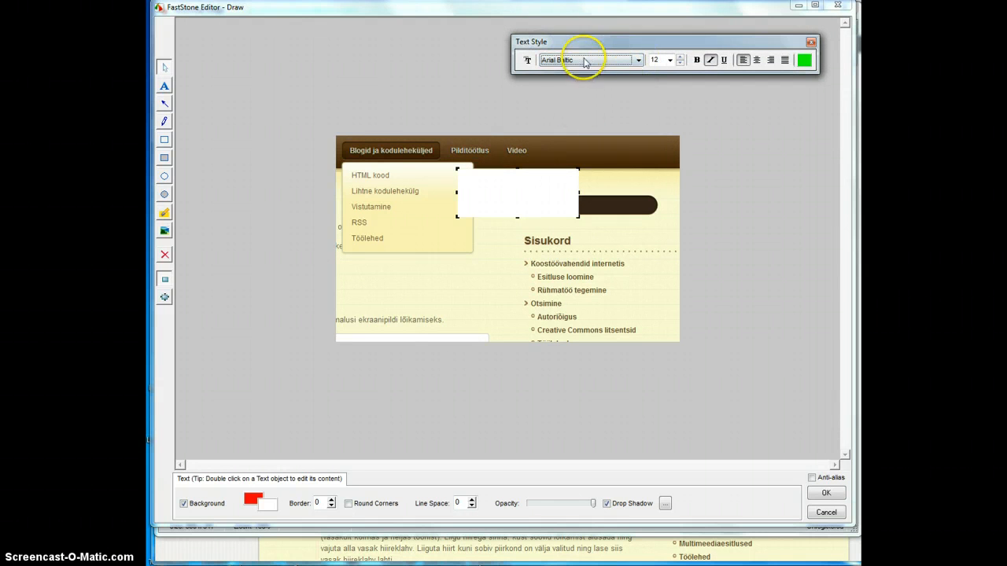
left_click(487, 181)
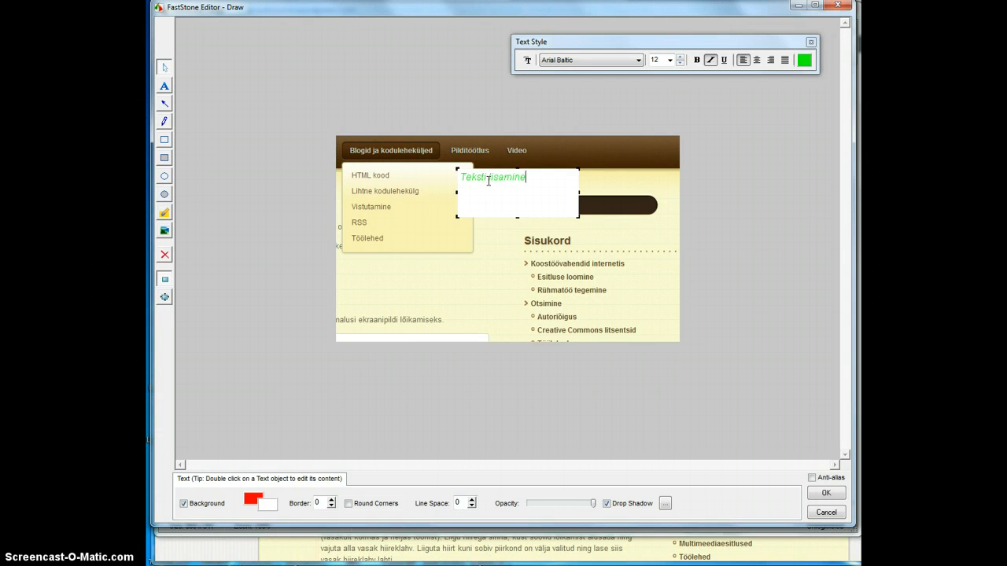
- Format the "Teksti lisamine" text as red, bold and size 14
left_click(533, 174)
left_click_drag(534, 175, 492, 176)
left_click(802, 60)
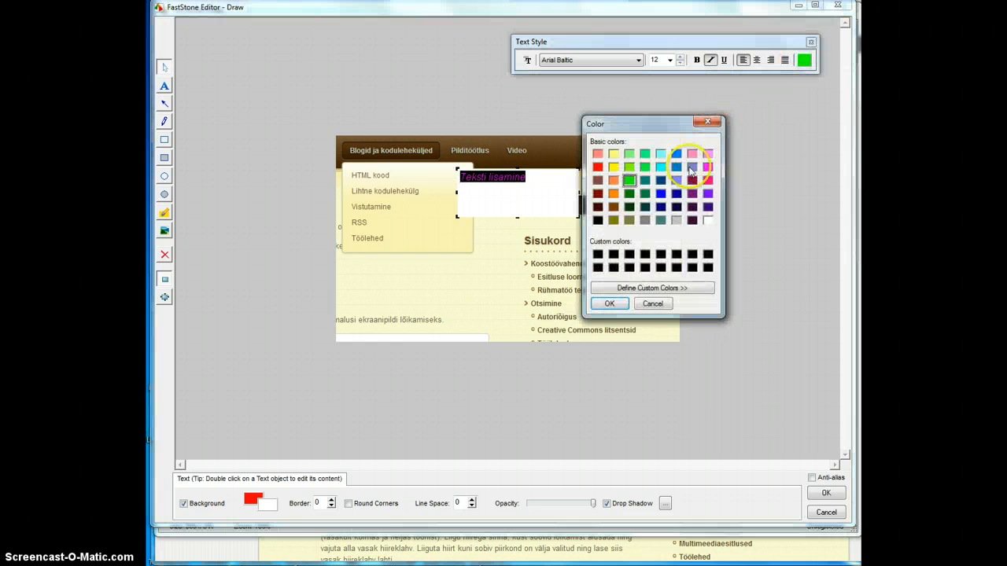
left_click(597, 167)
left_click(613, 302)
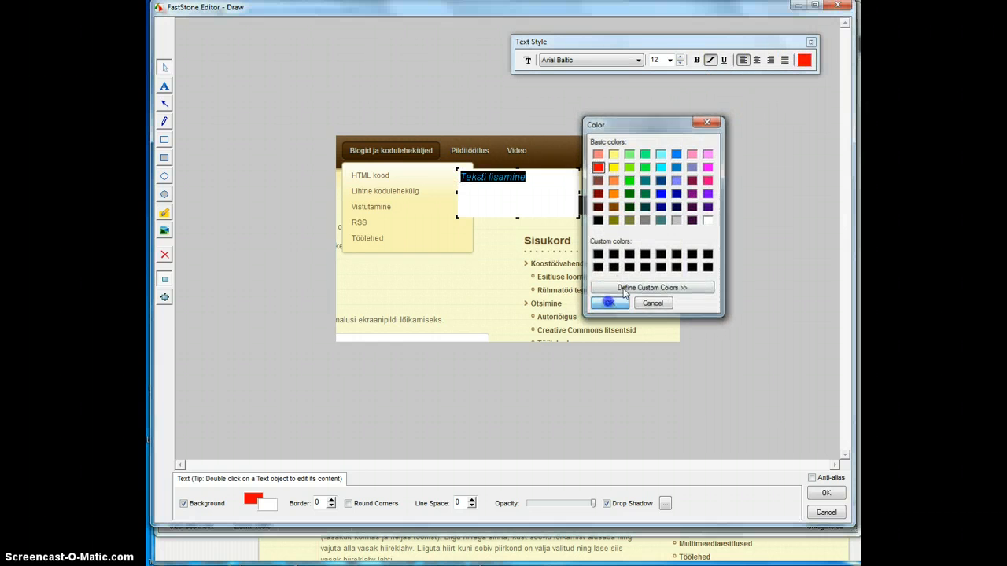
left_click(696, 60)
left_click(681, 61)
left_click(680, 60)
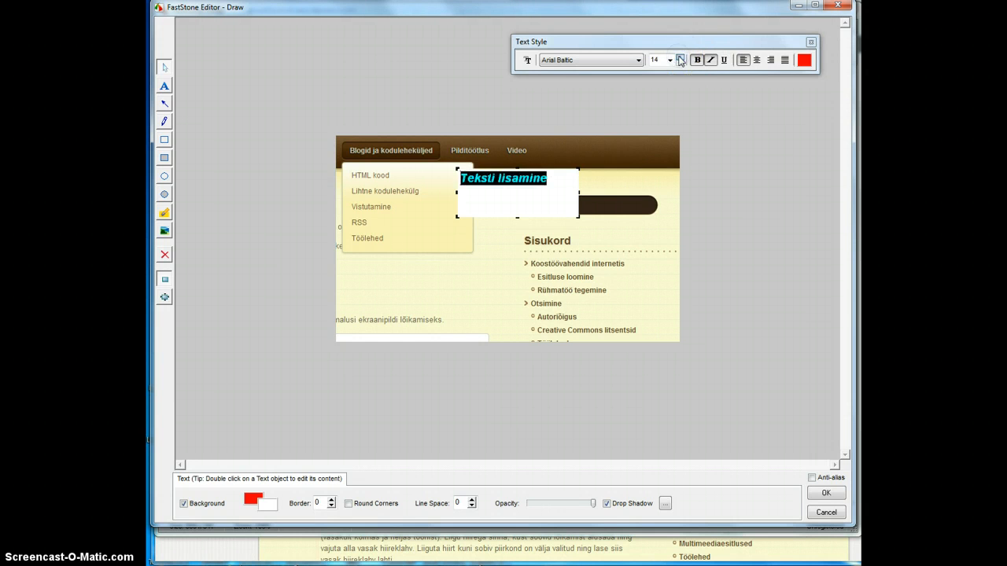
- Shrink the height of the "Teksti lisamine" text box to fit its single line
left_click(551, 264)
left_click(529, 211)
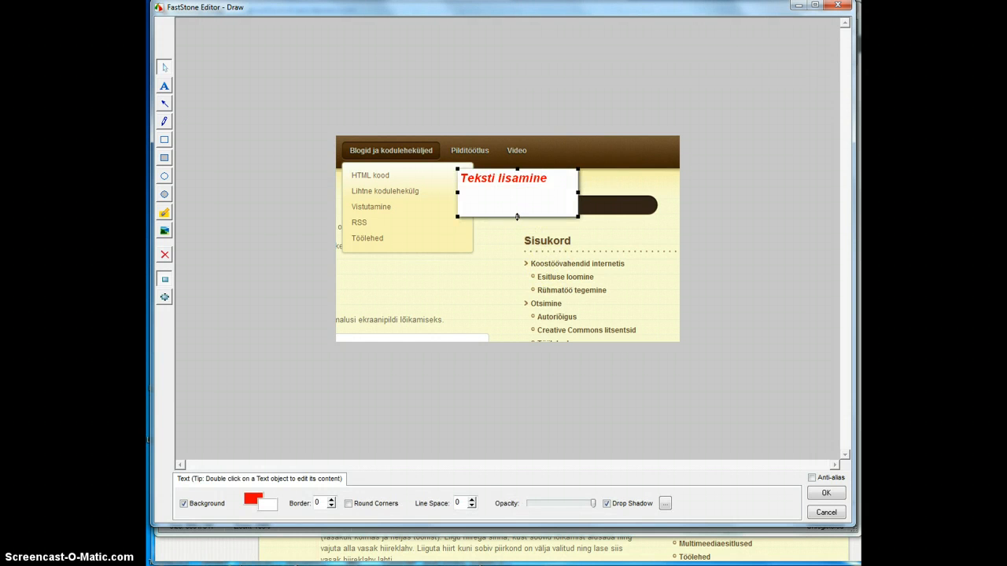
left_click_drag(516, 217, 513, 185)
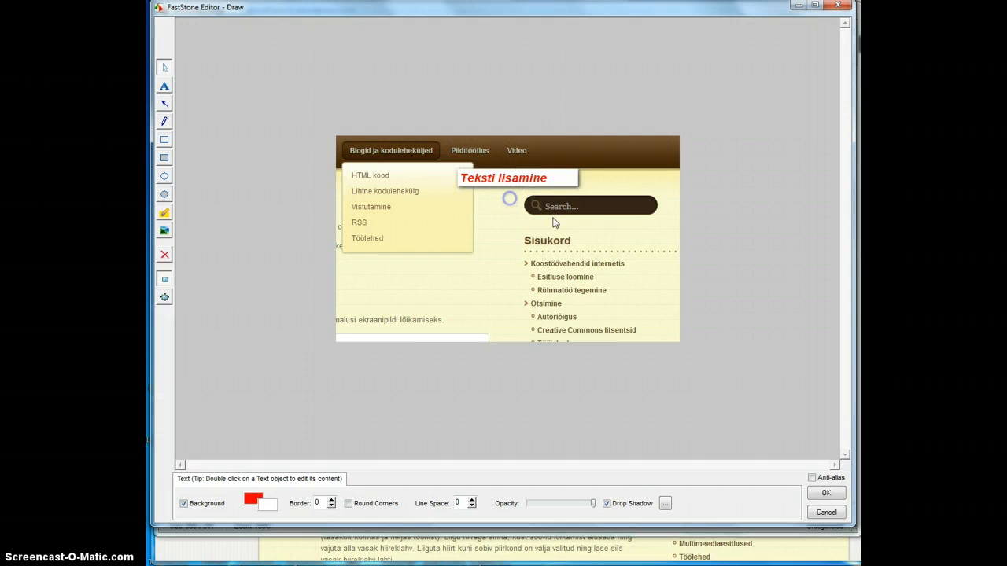
- Add a second text box reading "Tekst 2" below the first and shrink its height and width to fit the text
left_click(165, 85)
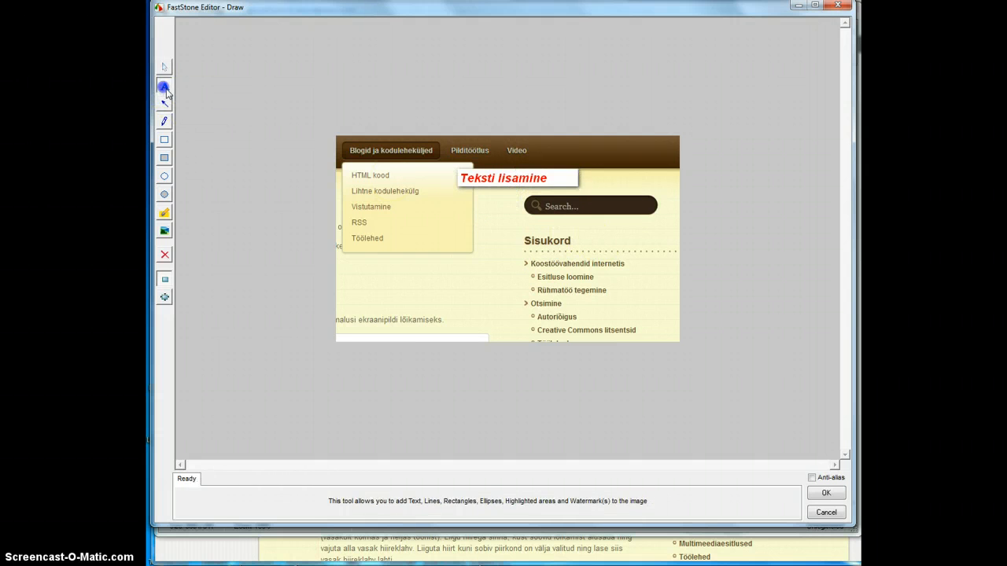
left_click(456, 192)
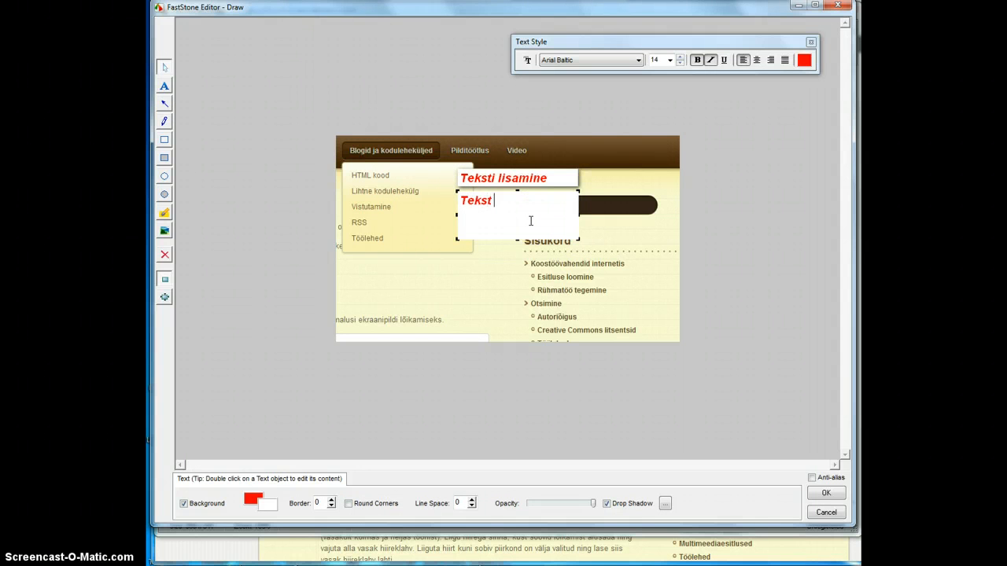
left_click(507, 276)
left_click(510, 233)
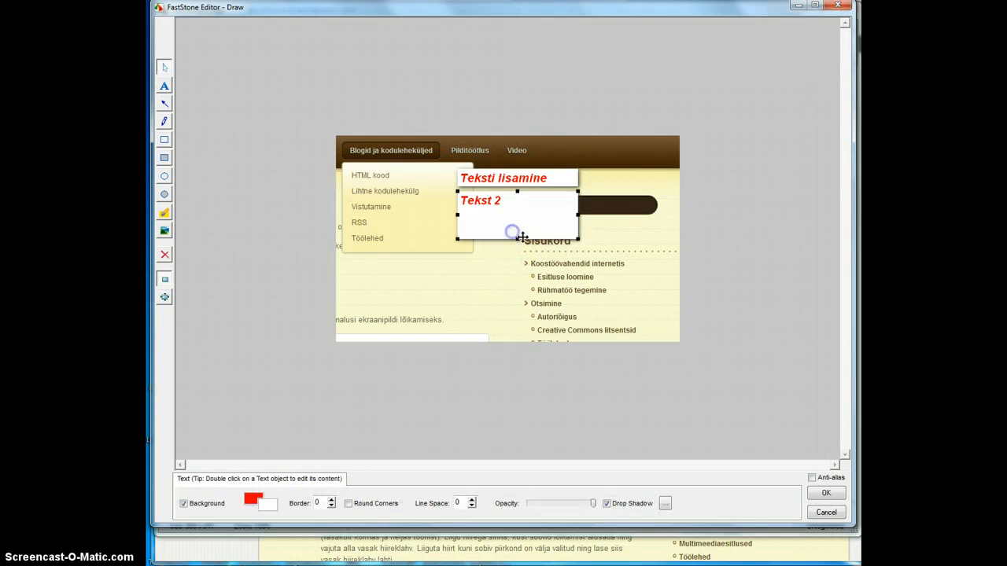
left_click_drag(517, 239, 512, 207)
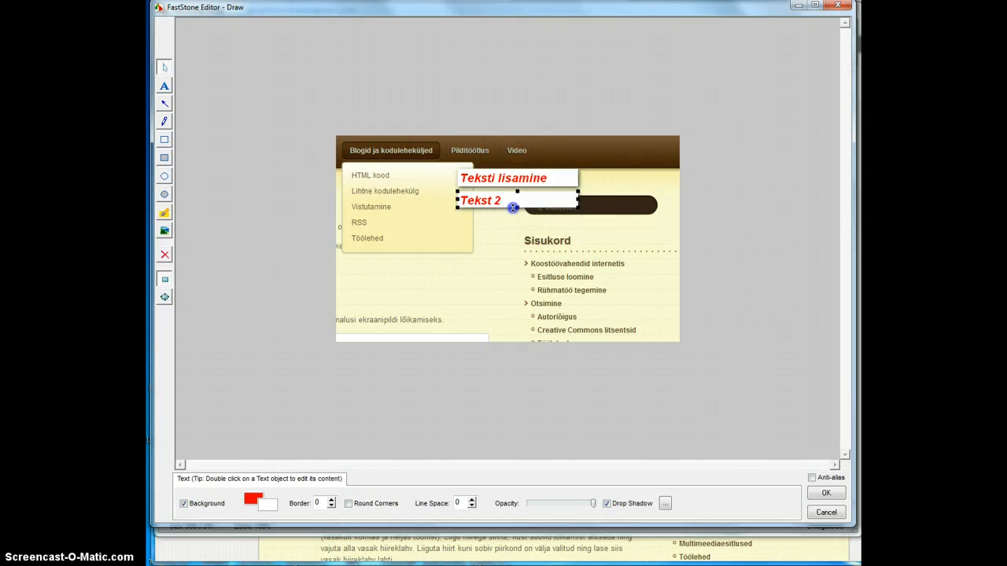
left_click_drag(575, 201, 521, 201)
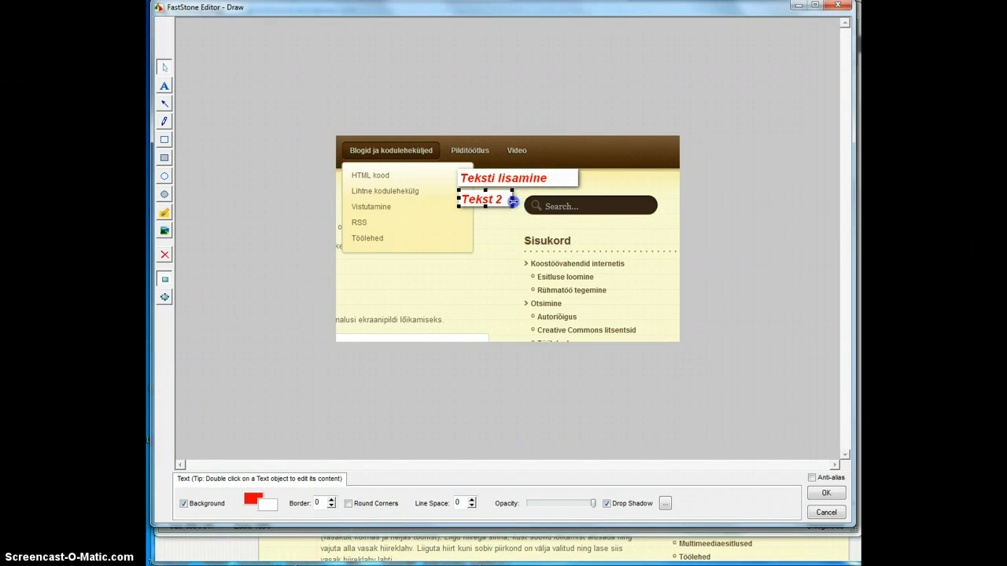
- Draw a straight arrow from the "Tekst 2" box to the RSS menu entry
left_click(164, 103)
left_click_drag(432, 215, 432, 216)
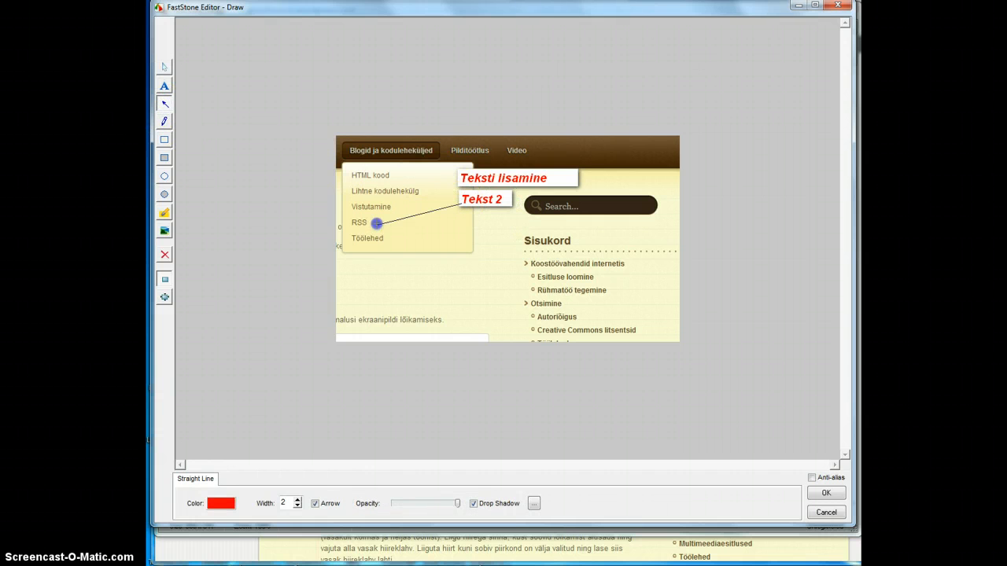
left_click_drag(372, 221, 372, 221)
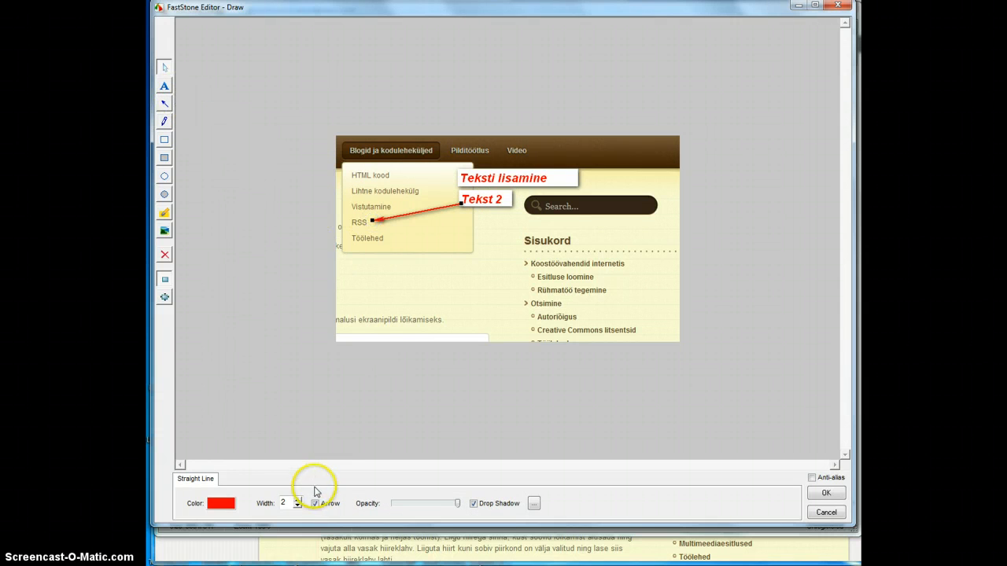
- Change the arrow's color to green and set its width to 4
left_click(236, 504)
left_click(560, 179)
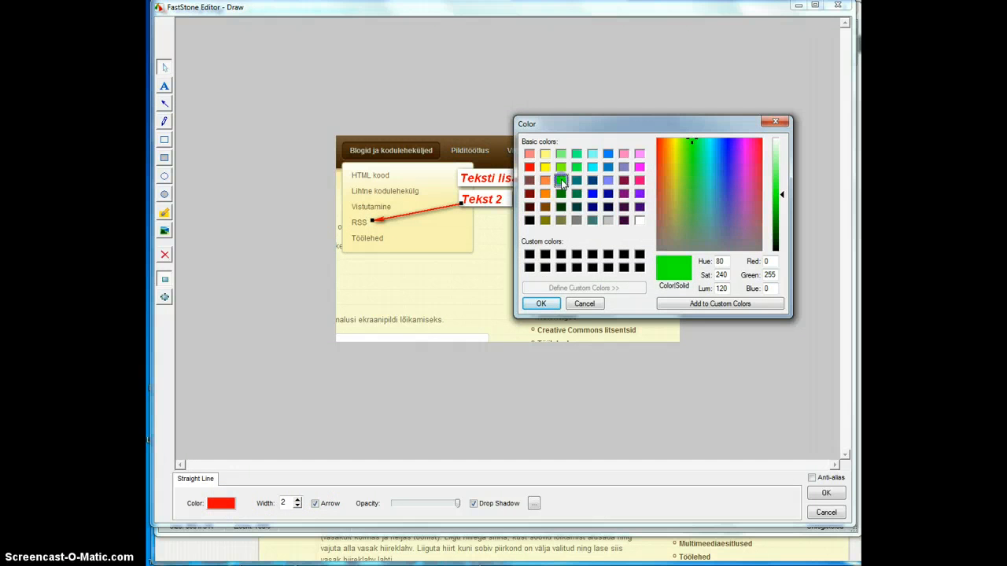
left_click(541, 303)
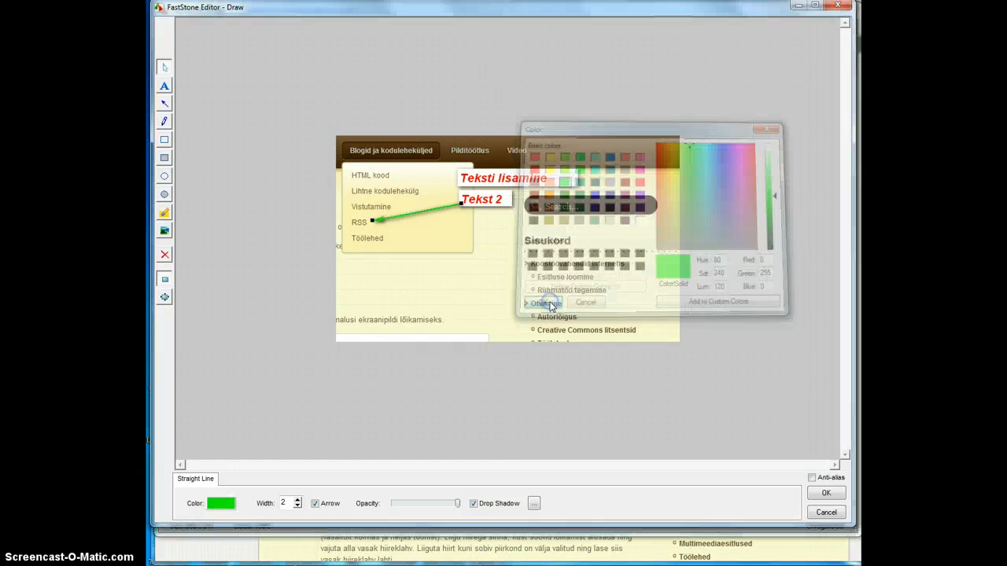
left_click(297, 500)
left_click(298, 500)
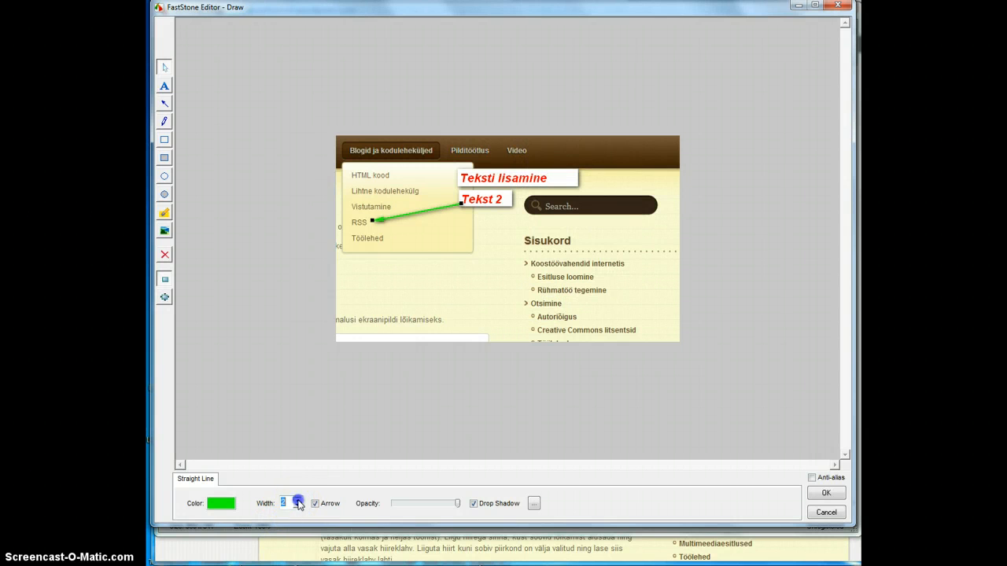
- Try out the arrowhead, opacity and drop shadow options on the green arrow
left_click(314, 504)
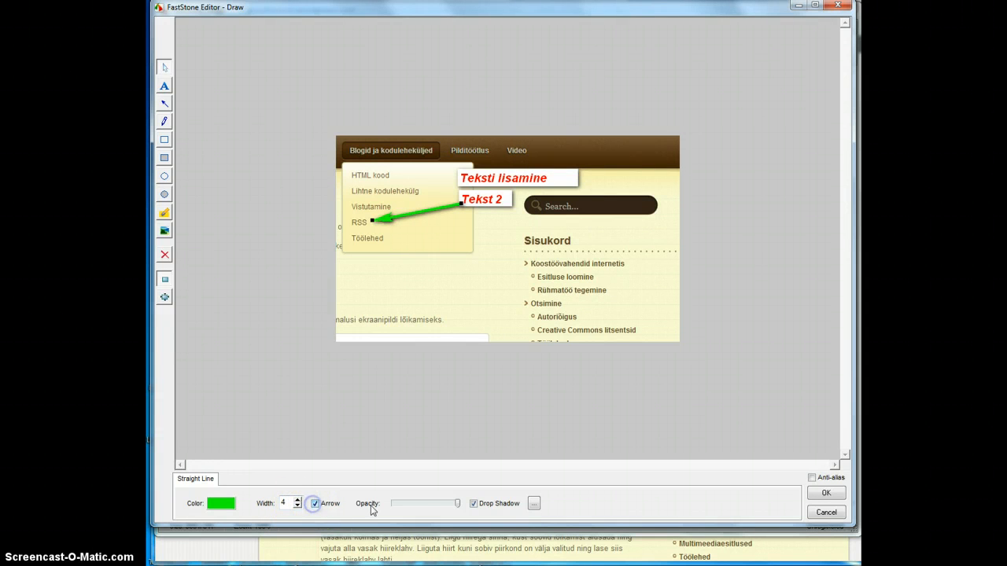
mouse_move(453, 504)
left_mouse_down()
mouse_move(427, 507)
mouse_move(464, 512)
left_mouse_up()
left_click(475, 508)
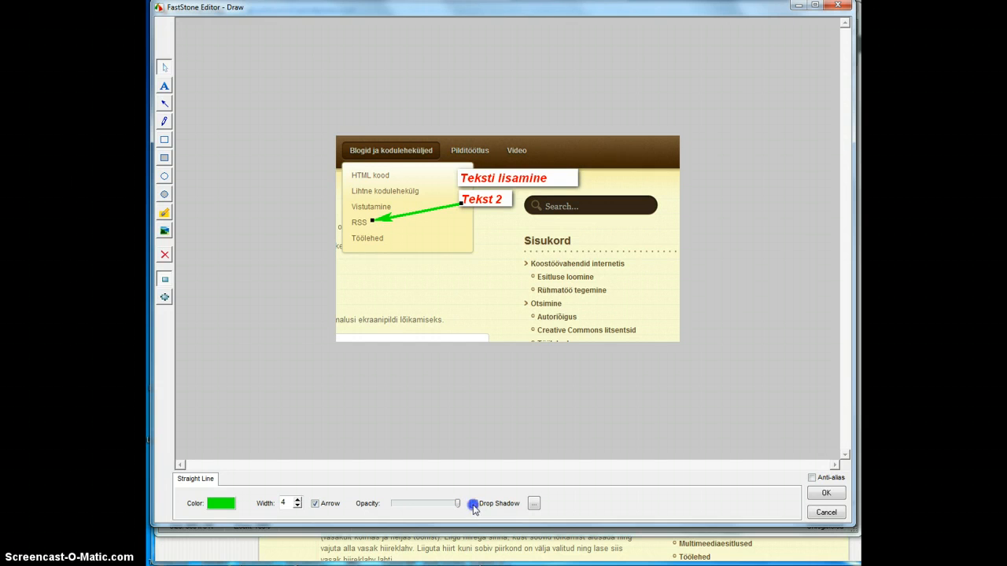
left_click(475, 508)
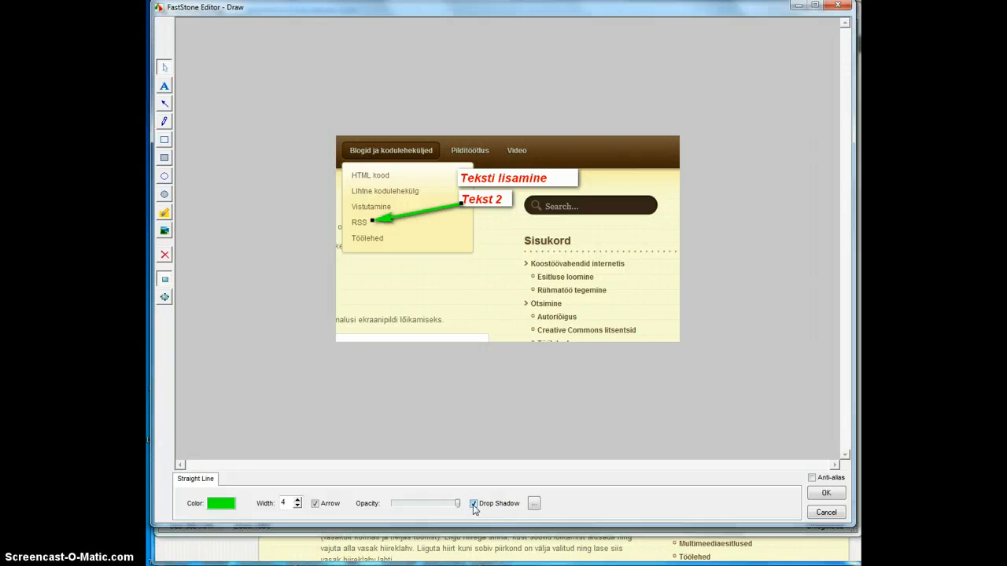
- Draw a green freehand wavy line with the Pencil beneath the Töölehed menu entry
left_click(164, 122)
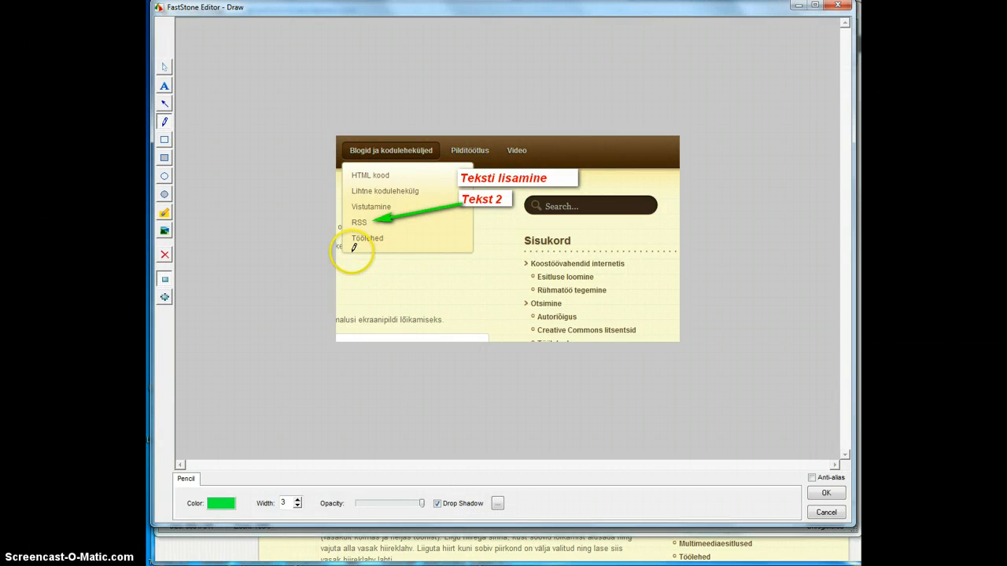
left_click_drag(353, 250, 374, 249)
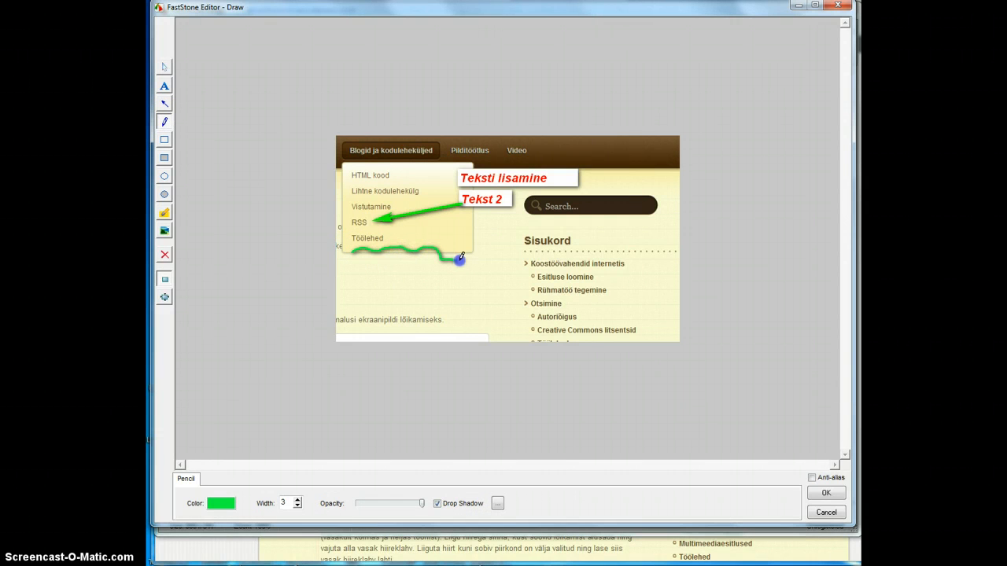
left_click_drag(475, 244, 475, 246)
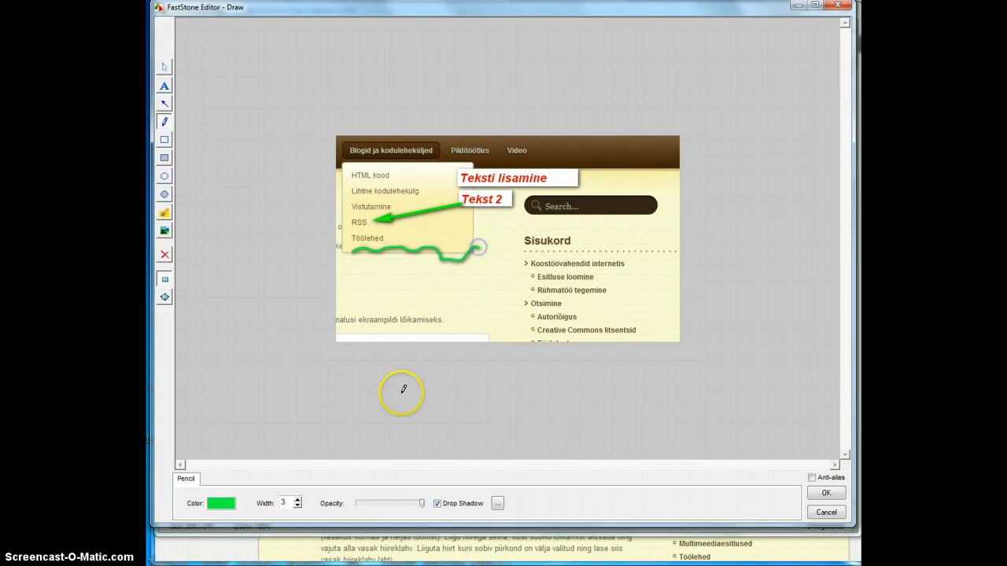
- Set the Pencil color to blue and draw a second wavy line below the green one
left_click(221, 503)
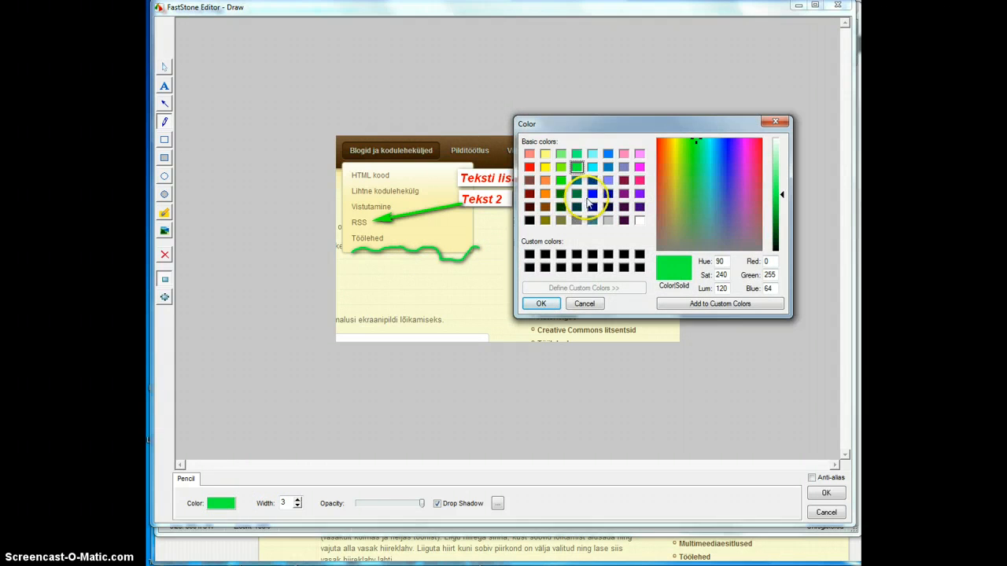
left_click(591, 193)
left_click(541, 304)
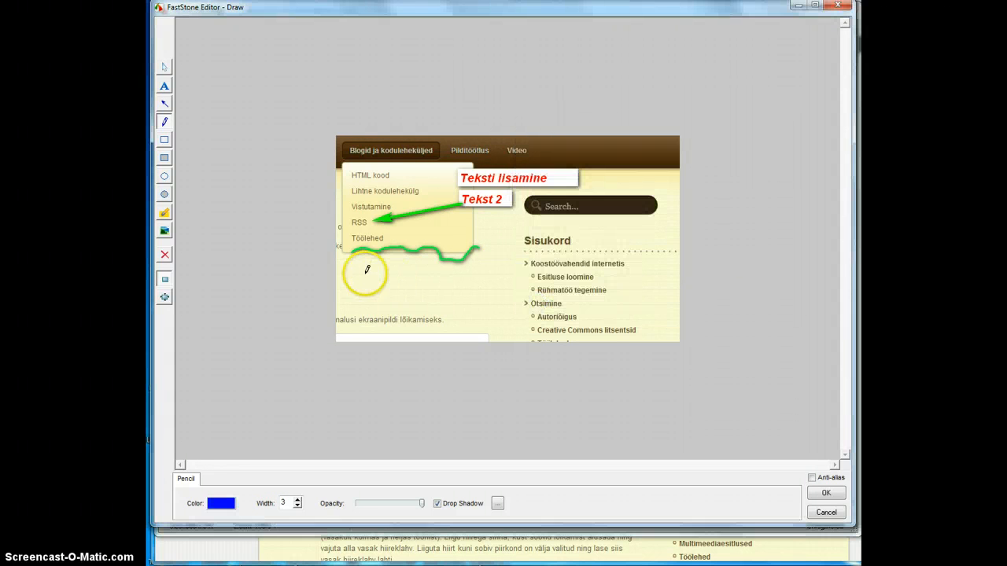
left_click_drag(355, 271, 355, 270)
left_click_drag(447, 261, 457, 269)
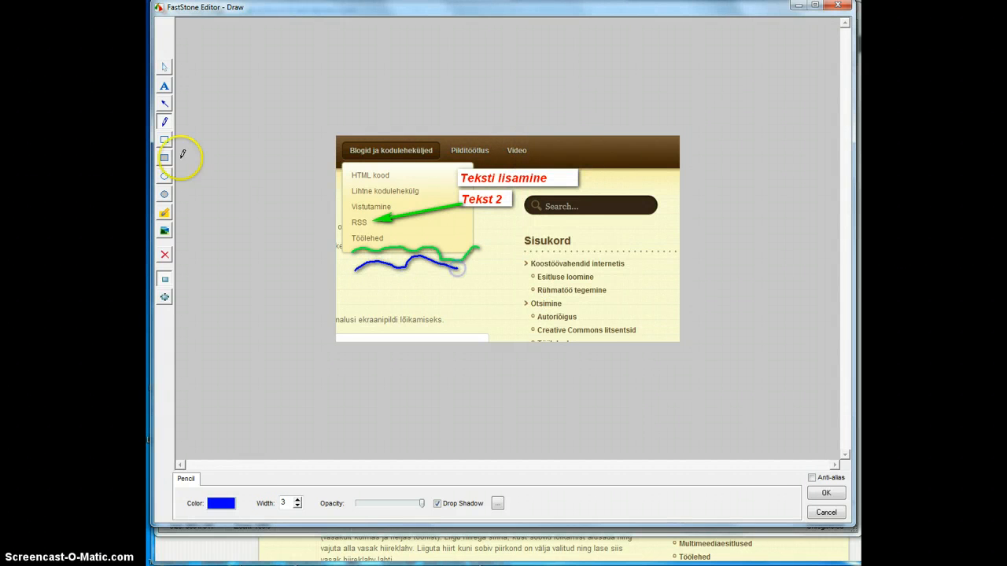
- Frame the "Lihtne kodulehekülg" menu entry with a red border-only rectangle
left_click(165, 140)
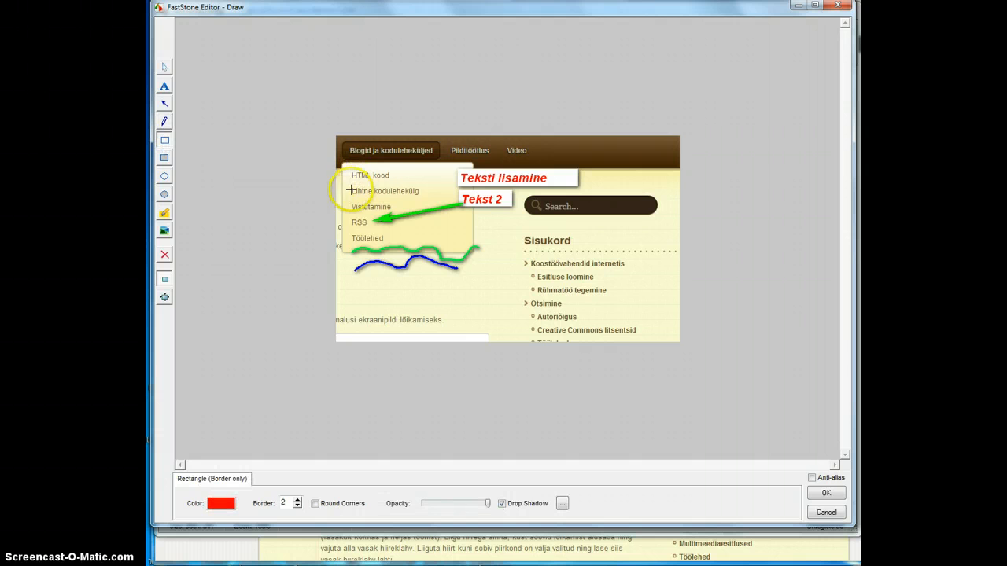
left_click_drag(346, 185, 427, 198)
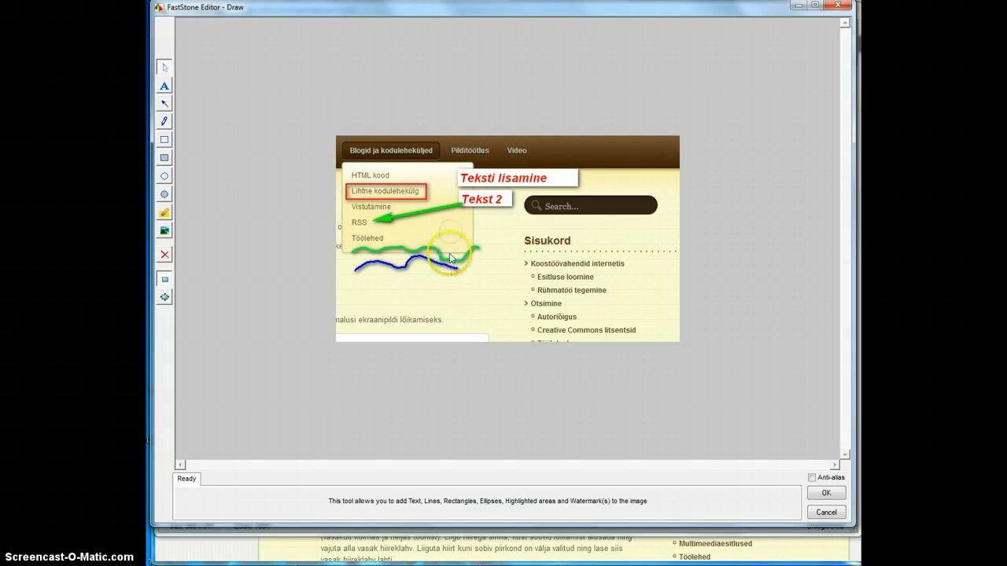
- Cover the Video item in the pictured navigation bar with a filled white rectangle and adjust its position slightly
left_click(164, 159)
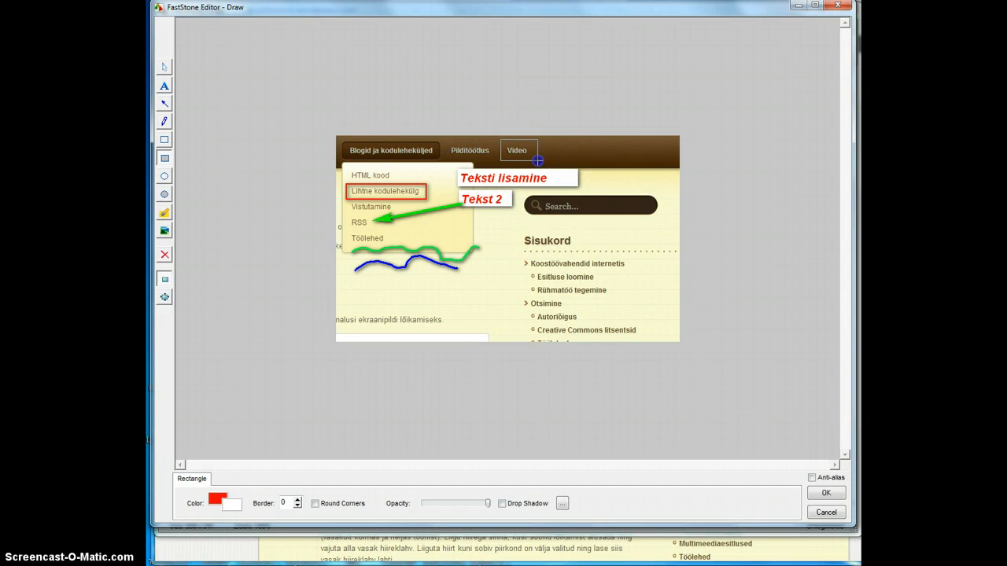
left_click_drag(541, 161, 541, 160)
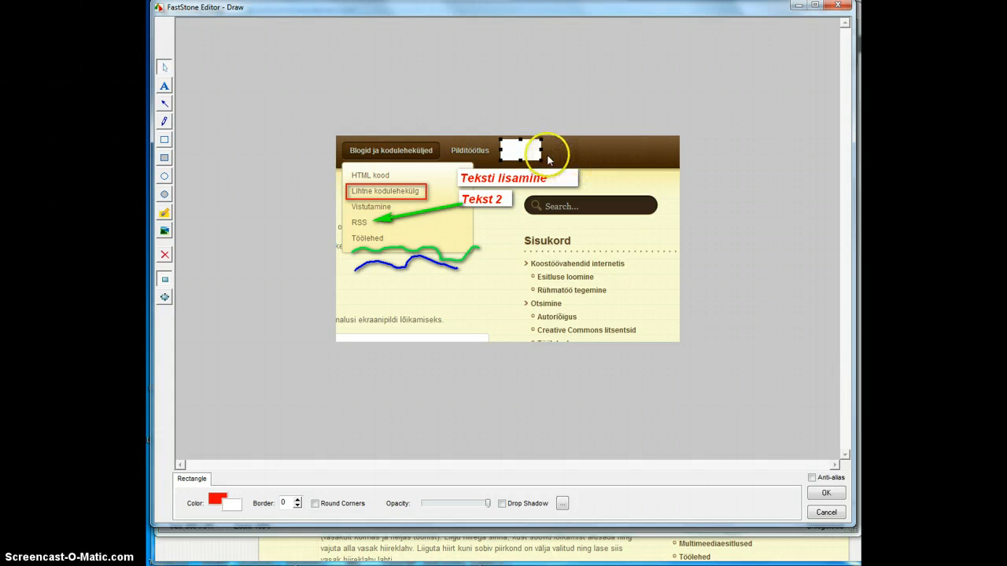
left_click_drag(527, 151, 523, 152)
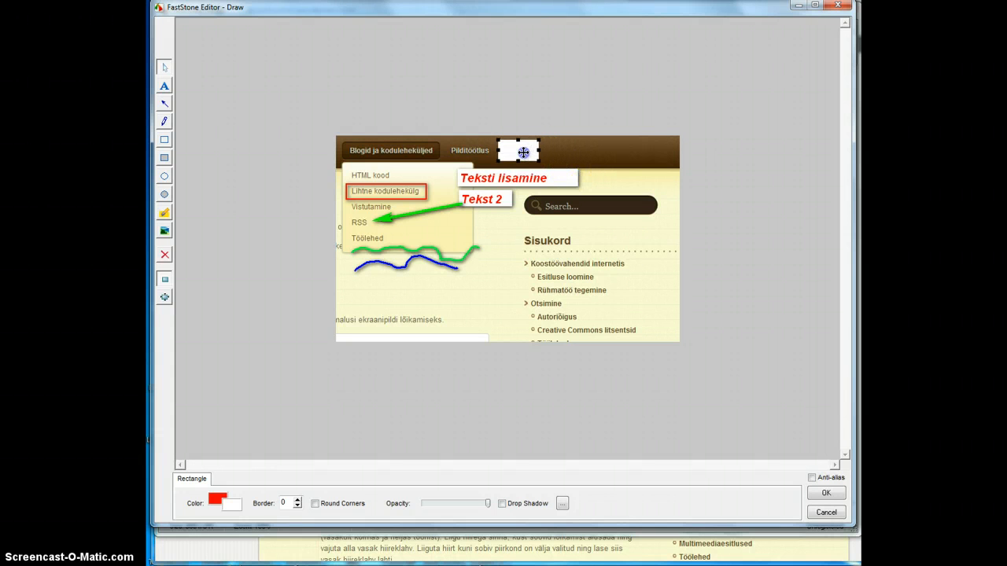
- Change the fill color of the rectangle covering the Video item to the dark red basic color and deselect it
left_click(230, 506)
left_click(530, 207)
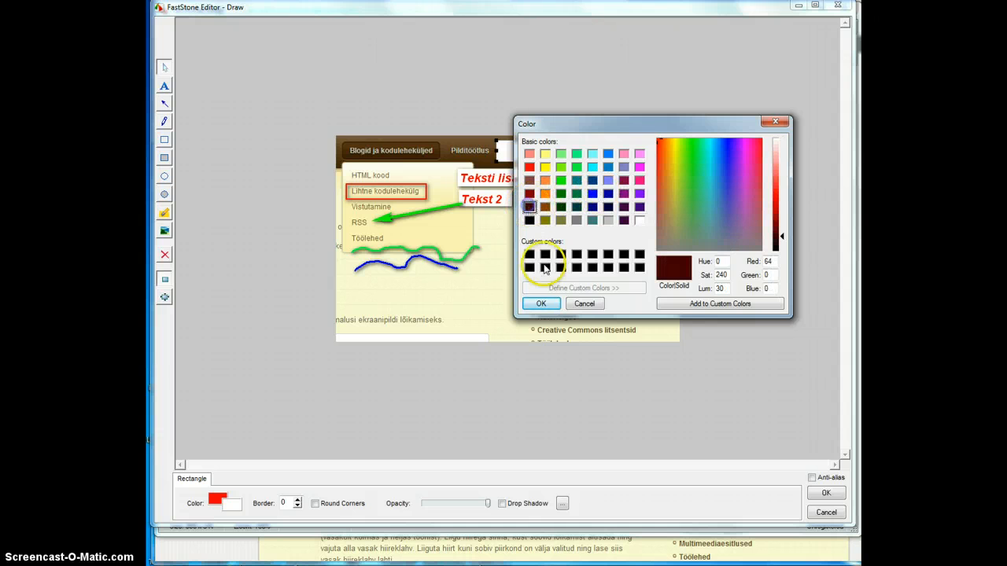
left_click(540, 304)
left_click(528, 224)
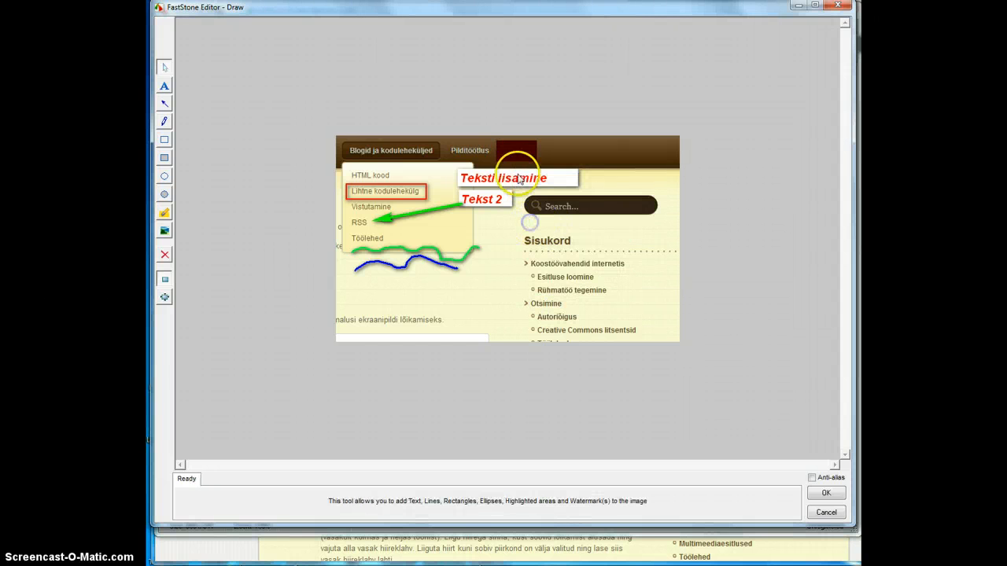
left_click(519, 158)
left_click(508, 250)
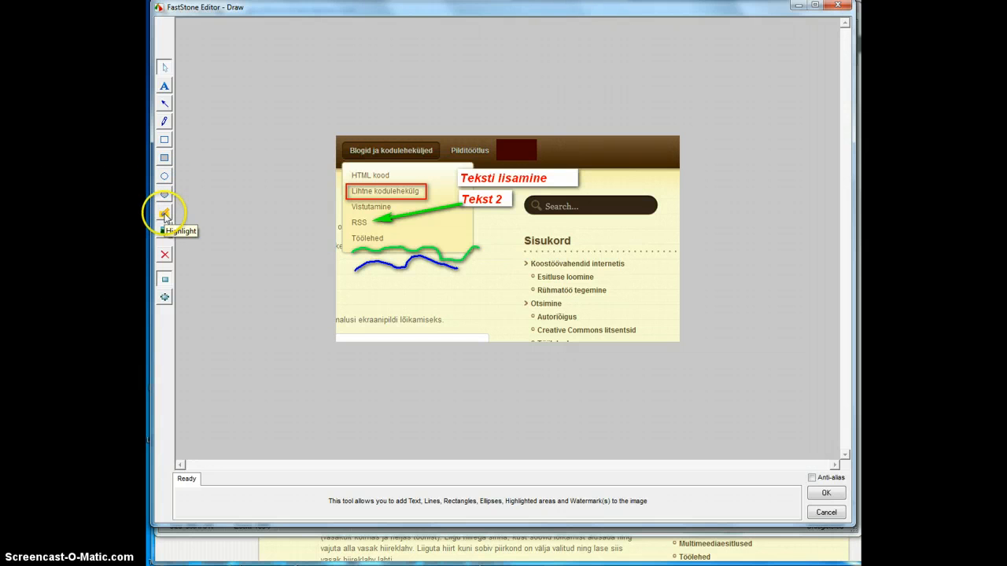
- Highlight the "Sisukord" heading in yellow with the Highlight tool, keeping the drop shadow
left_click(164, 214)
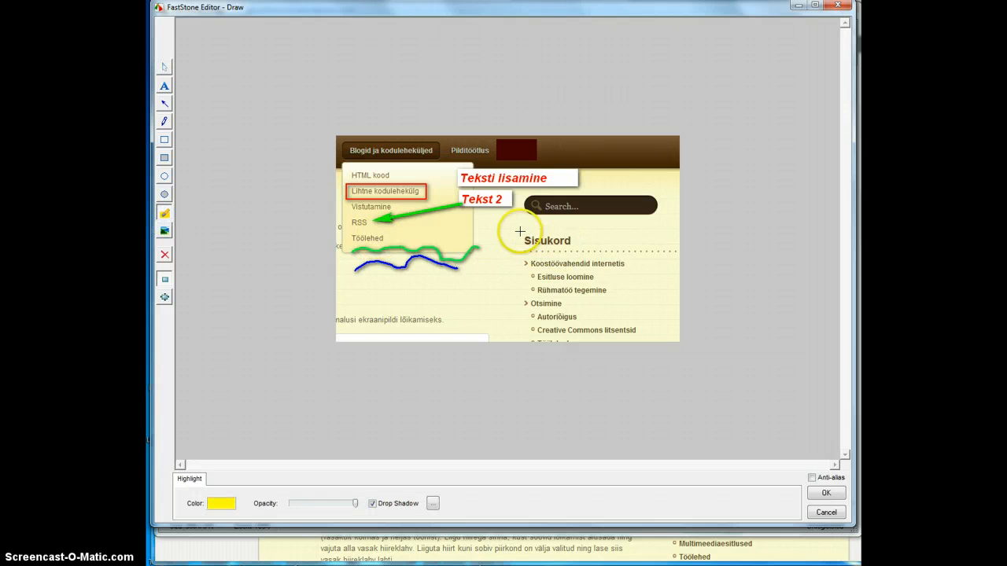
left_click_drag(519, 230, 578, 249)
left_click(567, 256)
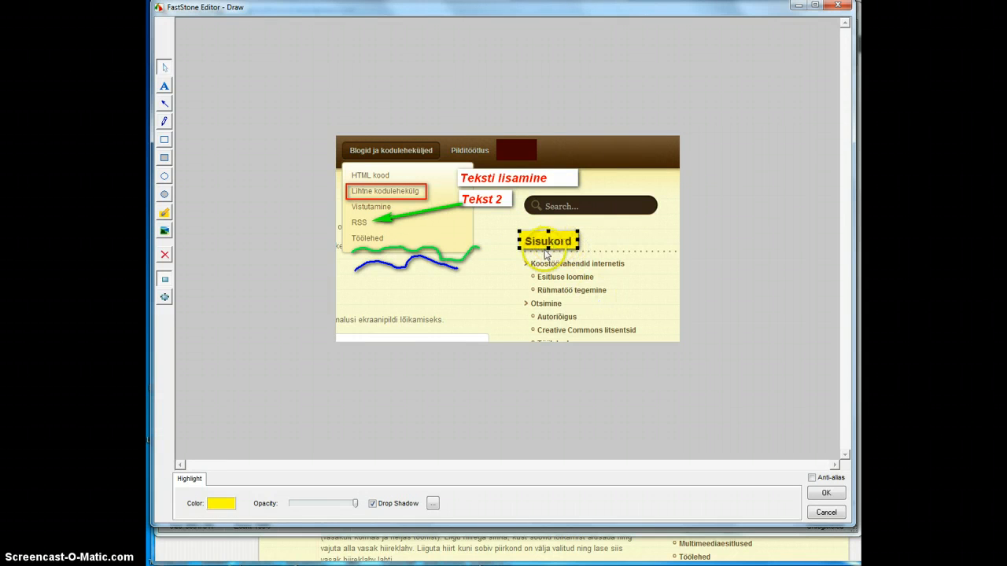
left_click(553, 279)
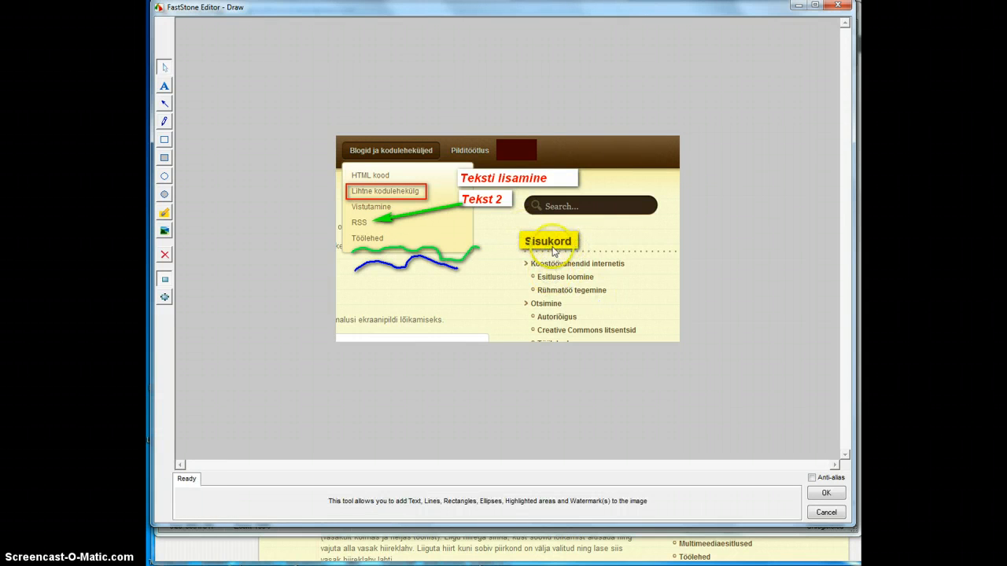
left_click(547, 247)
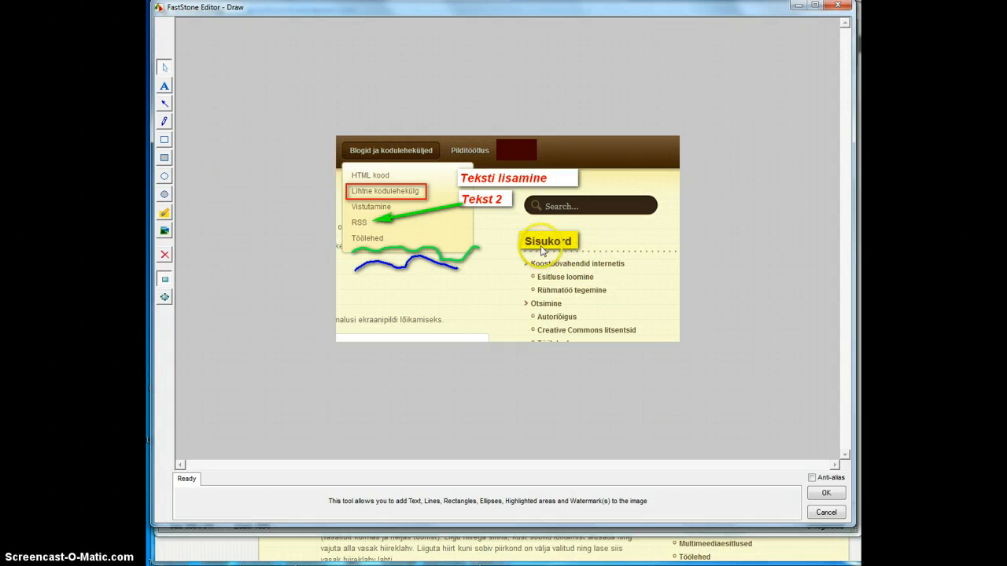
left_click(566, 243)
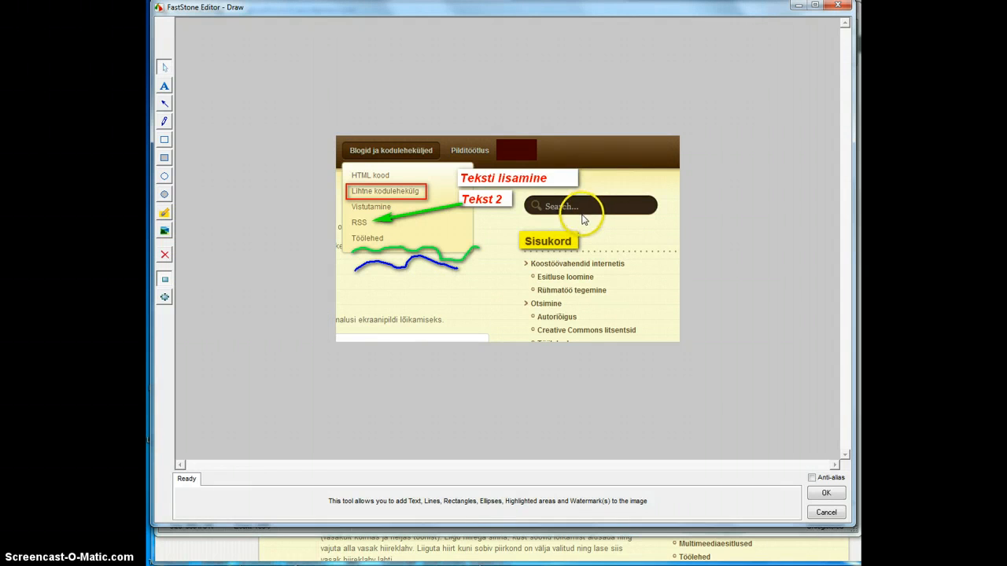
- Delete the "Tekst 2" text box and move the tail of the green arrow up to the "Teksti lisamine" box
left_click(486, 202)
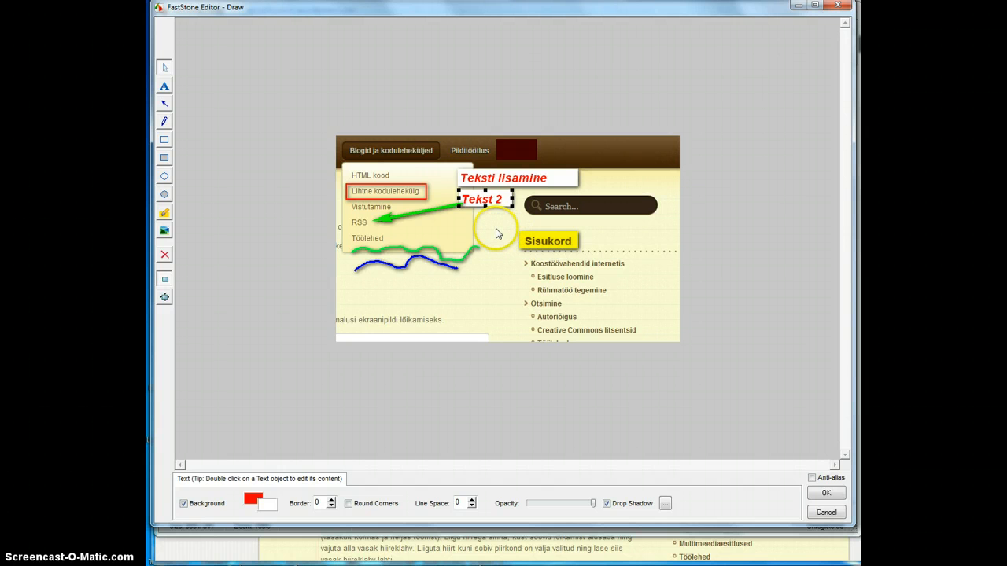
key("Delete")
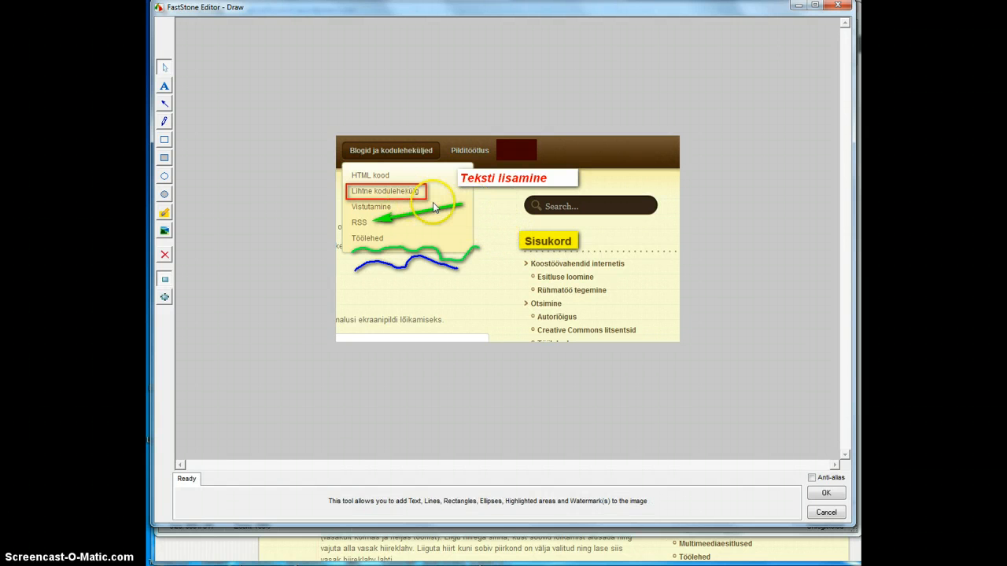
left_click(442, 209)
left_click_drag(462, 203, 464, 182)
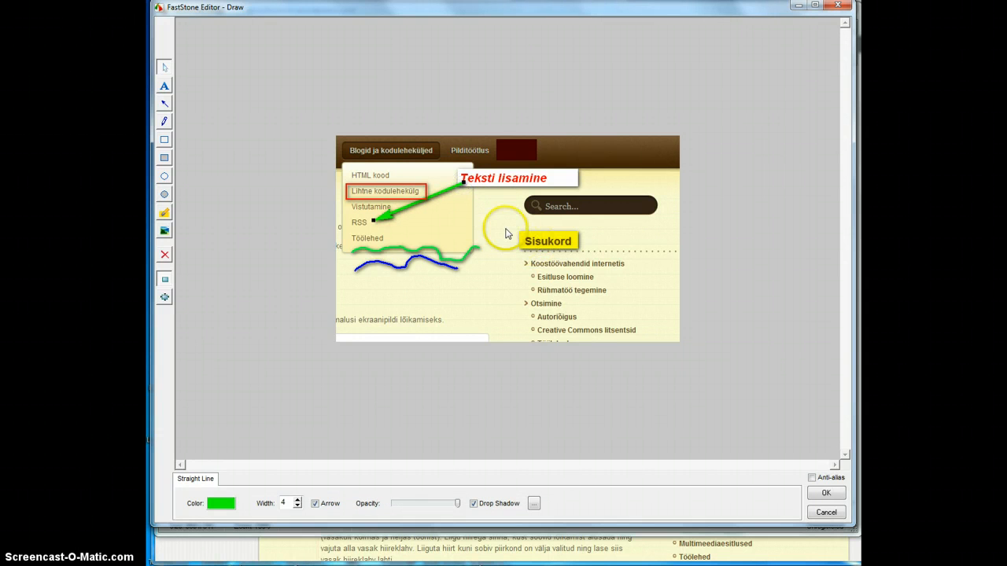
left_click(508, 179)
left_click(164, 86)
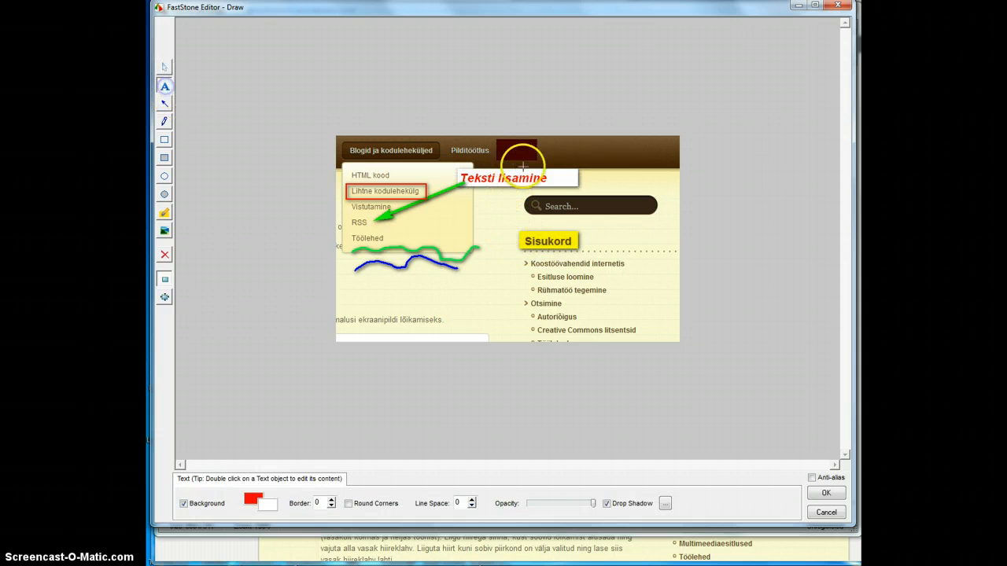
left_click(536, 177)
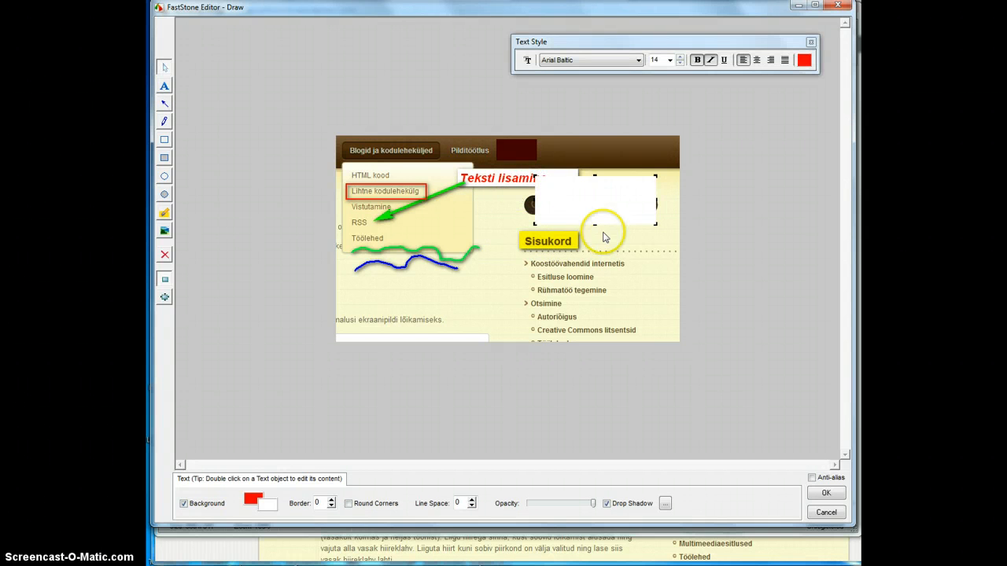
left_click(422, 258)
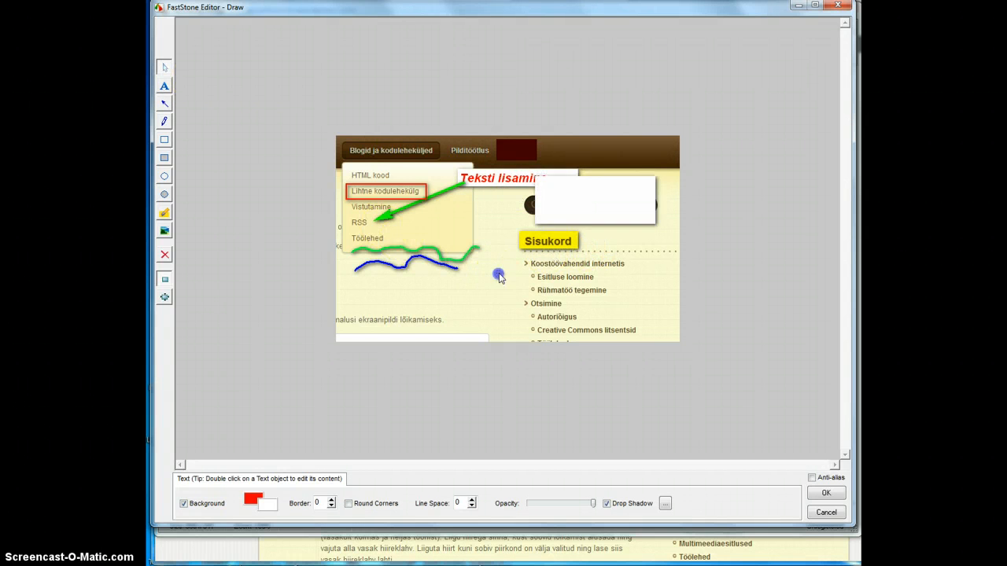
- Replace the text in the "Teksti lisamine" box with "Siia kirjutan uuesti"
left_click(515, 181)
double_click(515, 181)
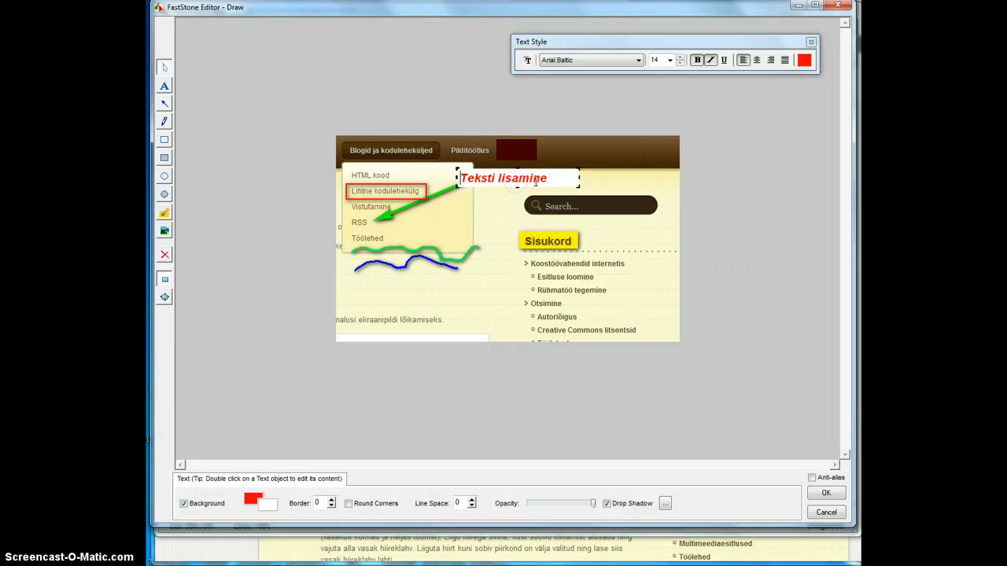
left_click_drag(549, 178, 442, 176)
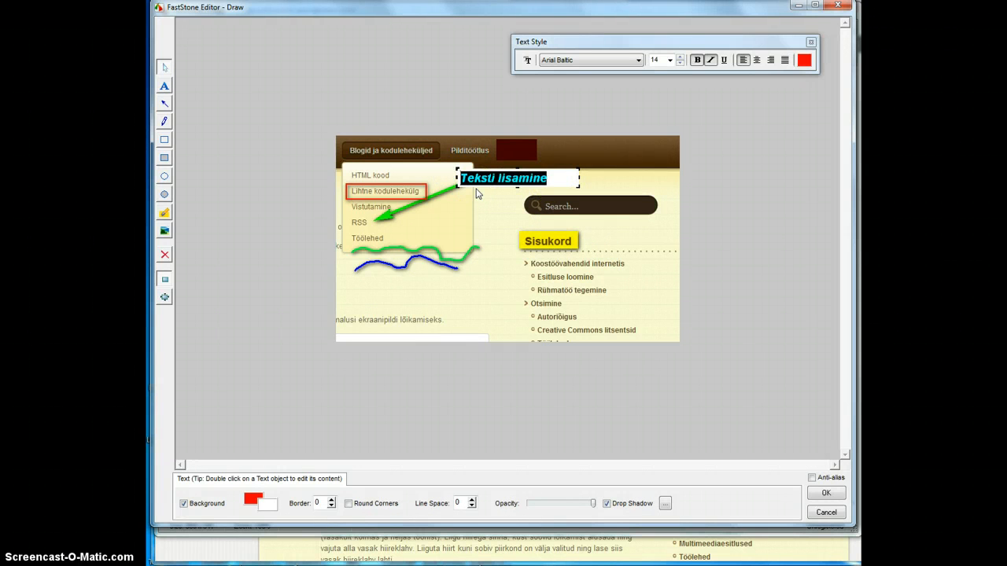
type("Siia kirjutan uuesti")
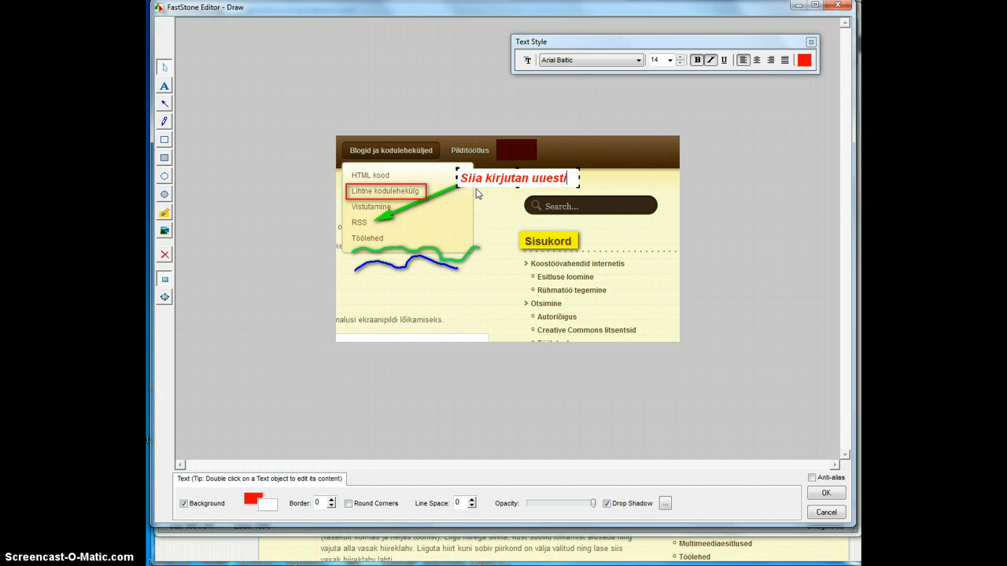
left_click(520, 209)
left_click(471, 190)
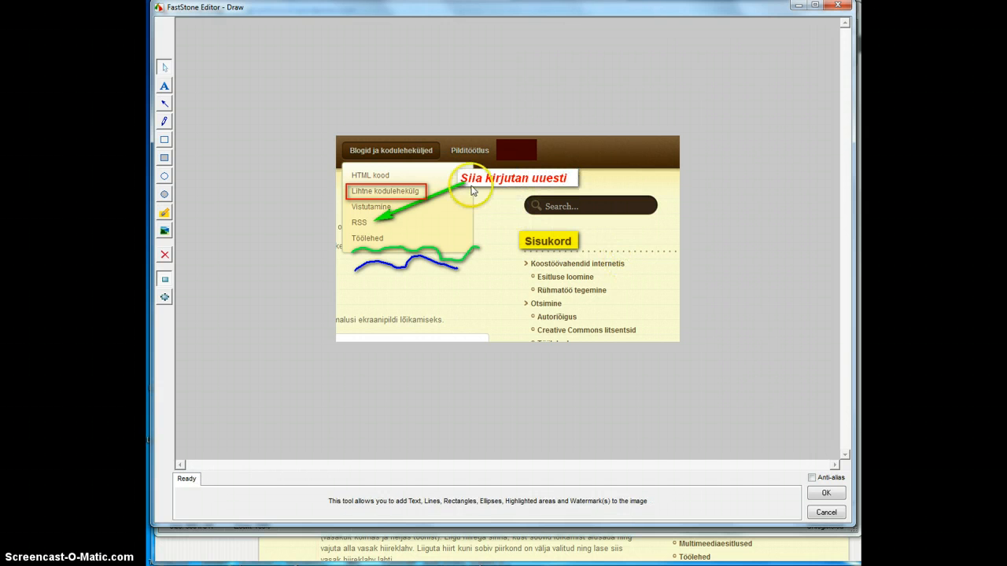
left_click(536, 291)
left_click(543, 252)
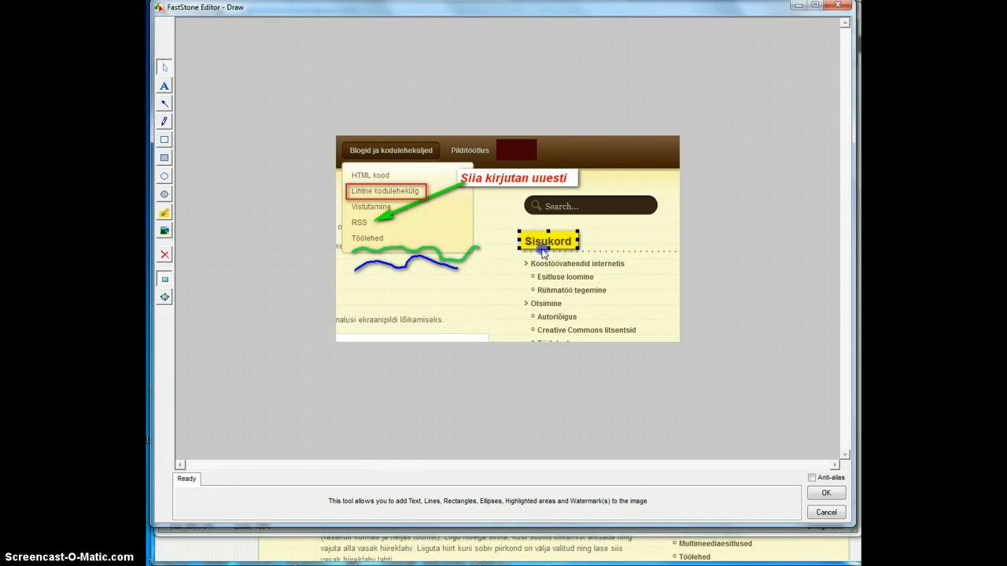
left_click(526, 277)
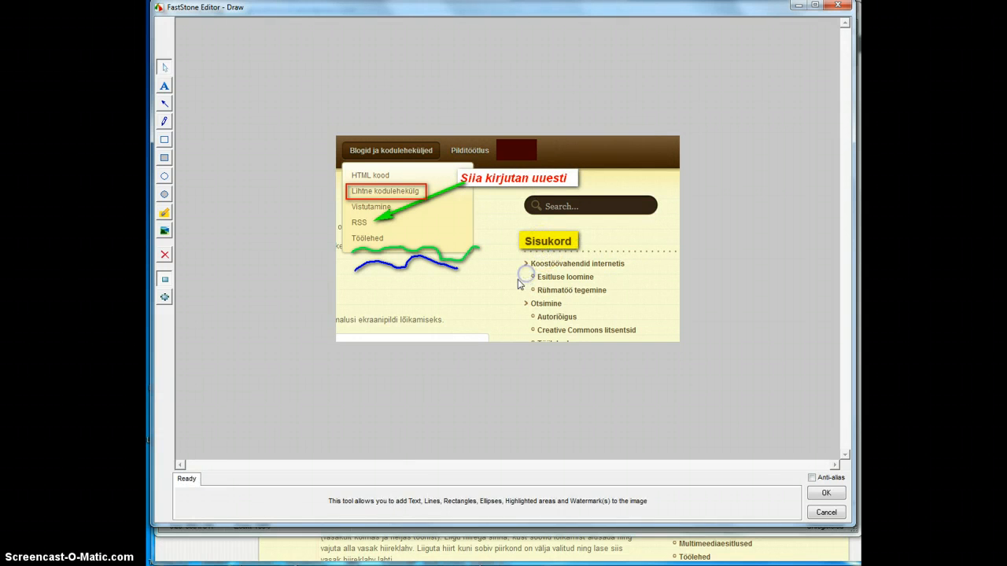
- Apply the drawn annotations to the screenshot and reopen it in the Draw tool
left_click(824, 493)
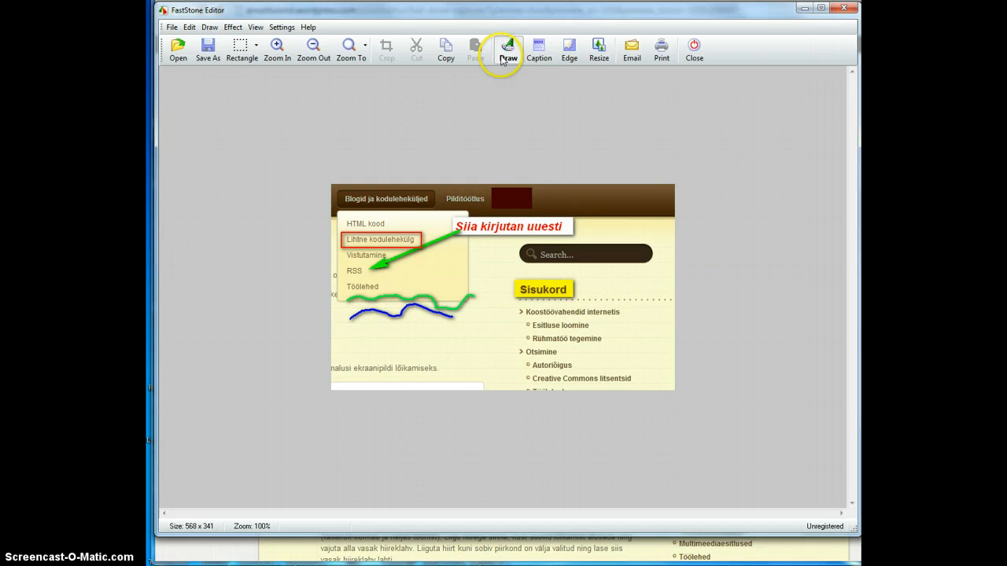
left_click(501, 60)
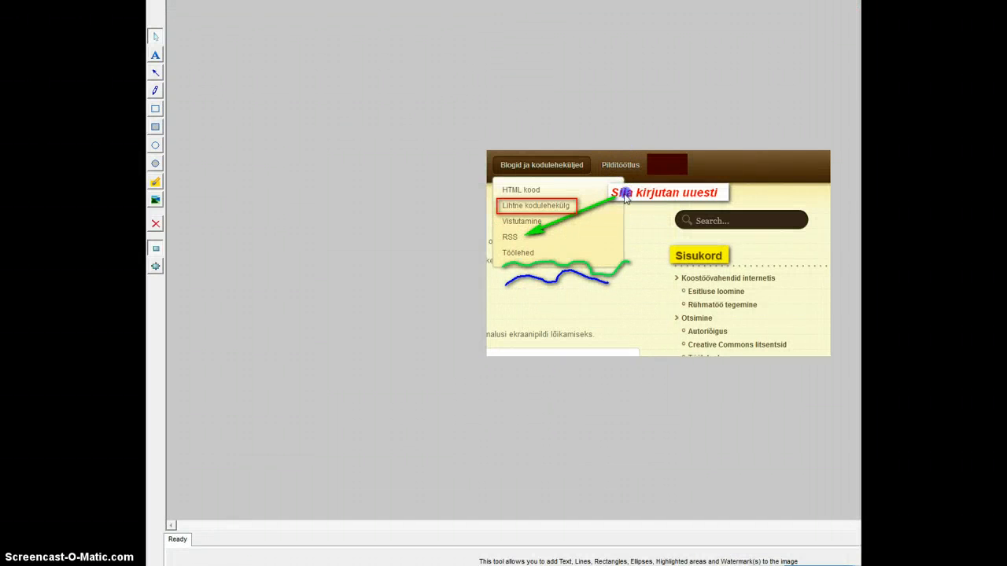